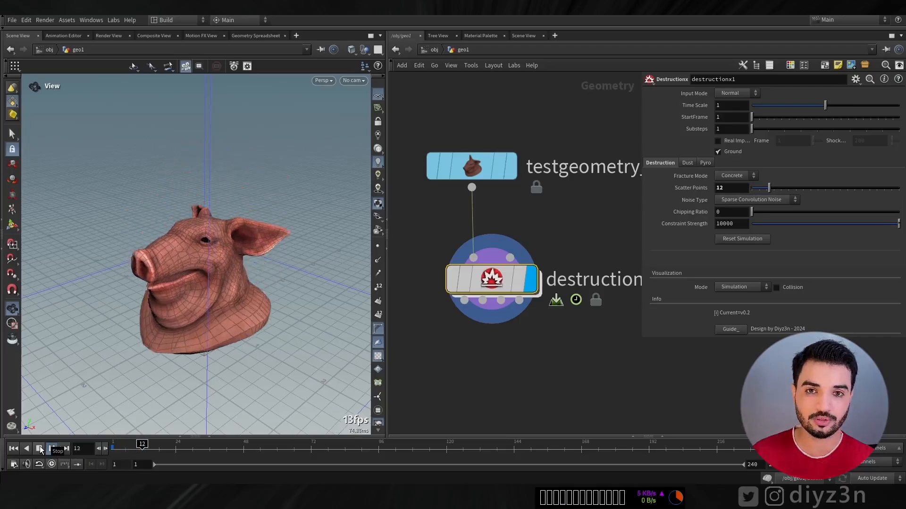
Set the Destructionx constraint strength to 0 and replay the pig head simulation from frame 1
{"action": "left_click", "coordinate": [19, 448]}
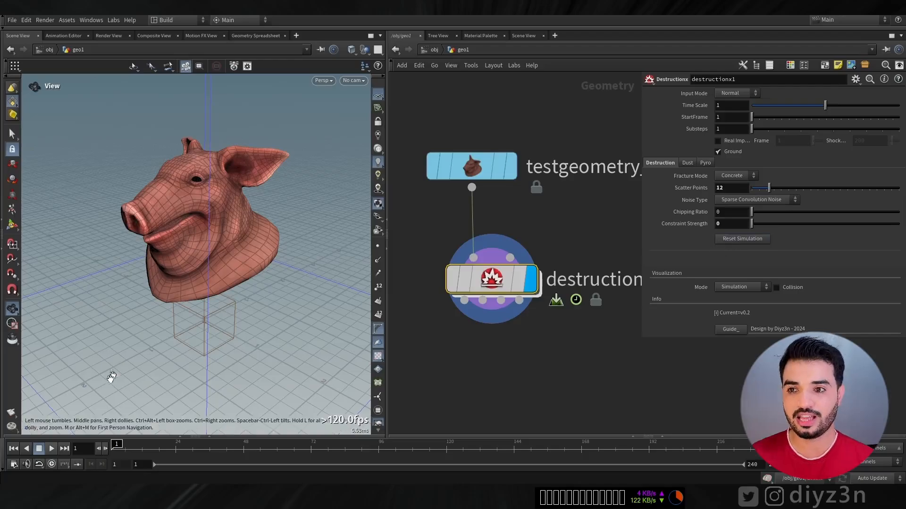
{"action": "left_click", "coordinate": [51, 449]}
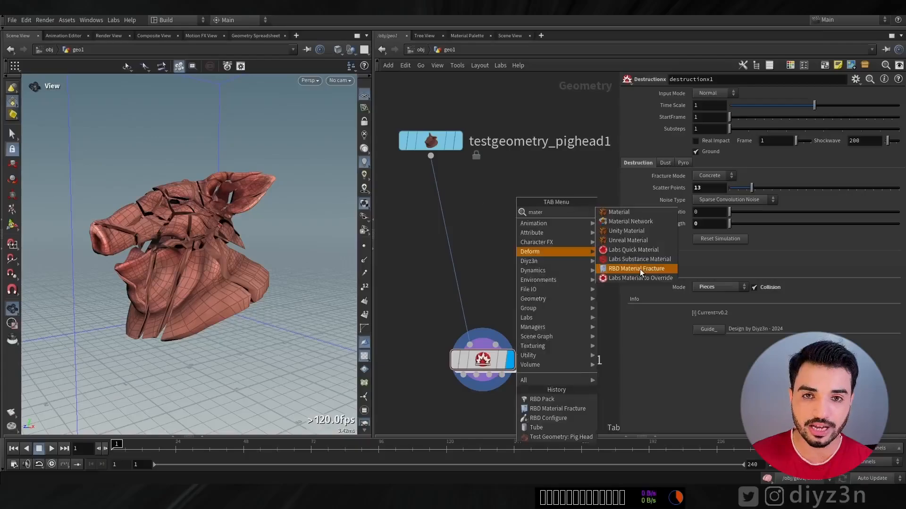
Insert an RBD Material Fracture node and an RBD Pack node between the pig head geometry and Destructionx
{"action": "left_click", "coordinate": [640, 269]}
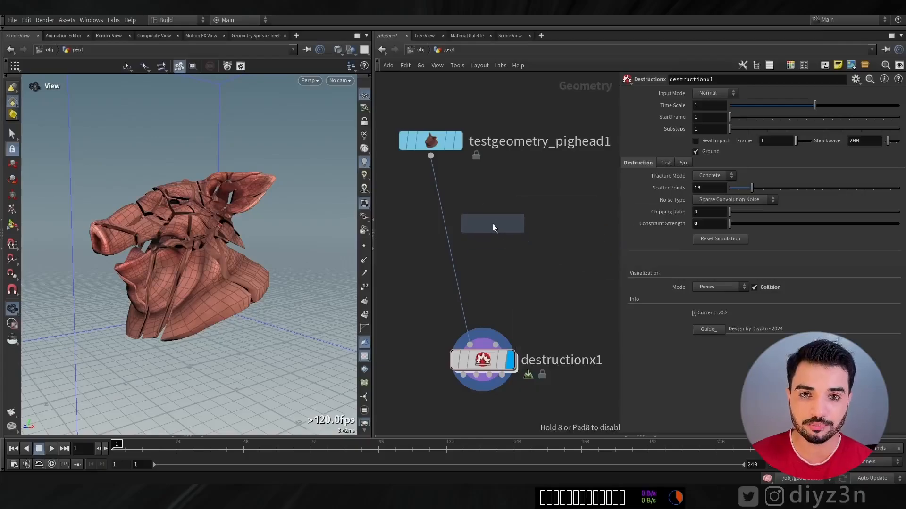
{"action": "left_click", "coordinate": [492, 223]}
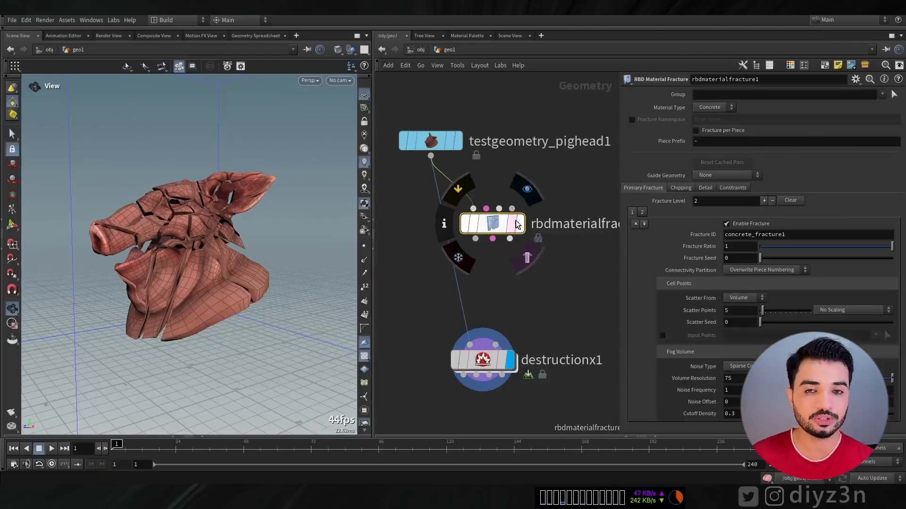
{"action": "left_click_drag", "start_coordinate": [468, 339], "coordinate": [442, 212]}
{"action": "key", "text": "Tab"}
{"action": "type", "text": "pack"}
{"action": "left_click", "coordinate": [587, 350]}
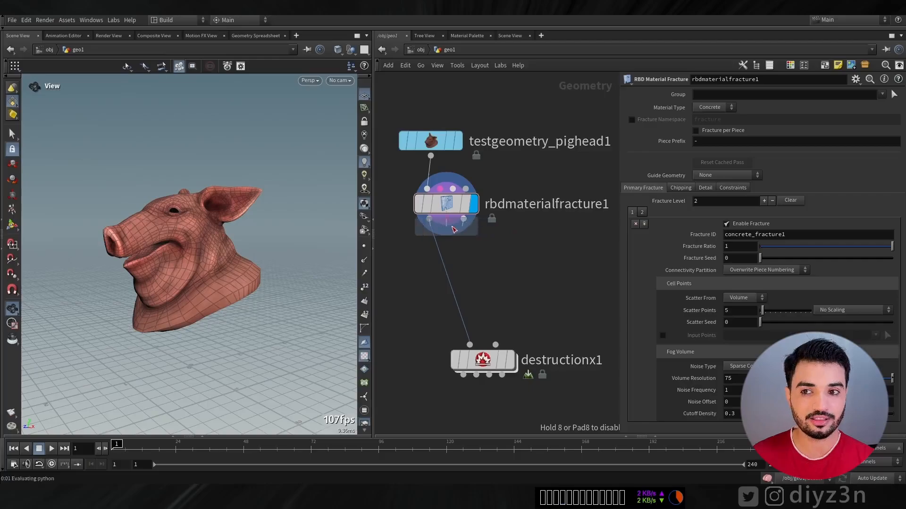
{"action": "left_click", "coordinate": [452, 268]}
Display the Destructionx node, set its input mode to Fractured and play the simulation
{"action": "left_click", "coordinate": [486, 362]}
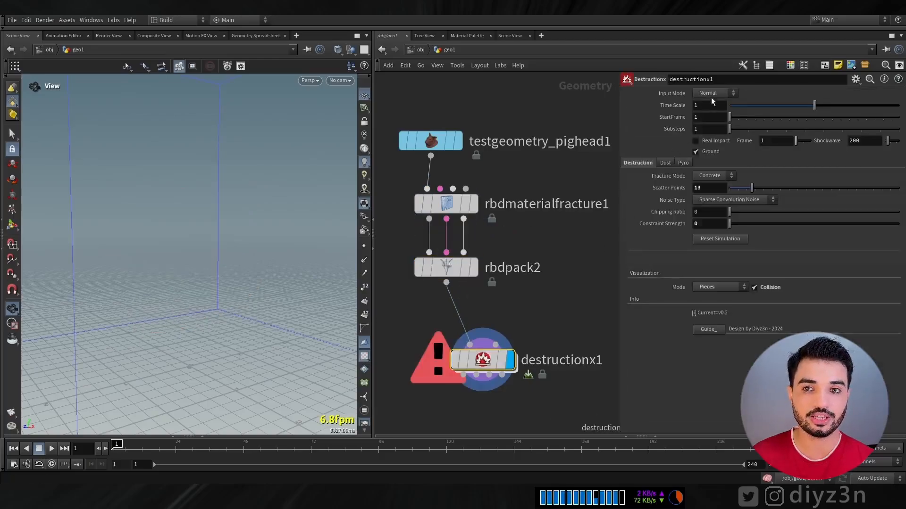
{"action": "left_click", "coordinate": [708, 112]}
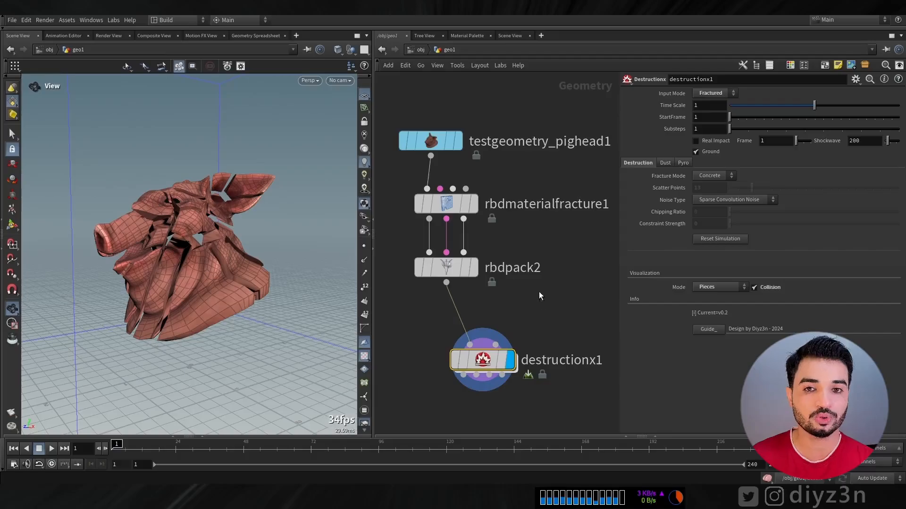
{"action": "left_click", "coordinate": [47, 449]}
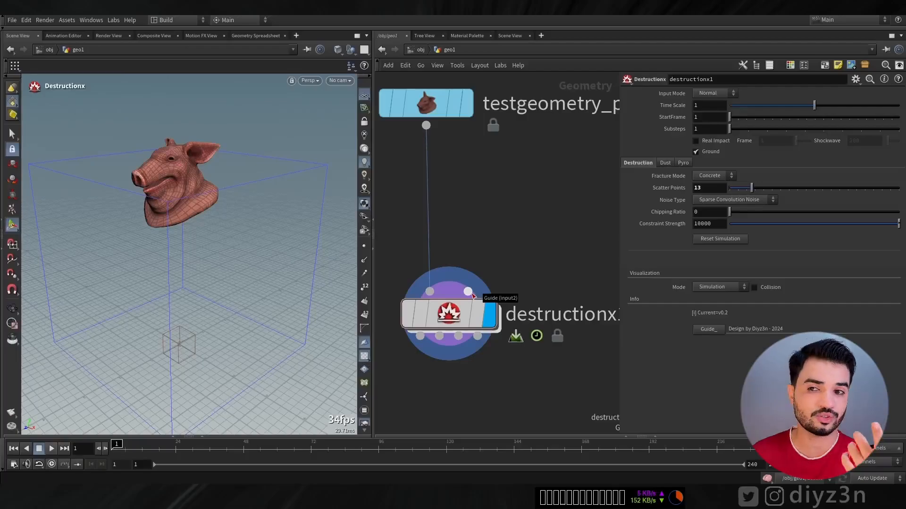
Feed a polygon tube into Destructionx's Guide input, oriented along the X axis, about 5.35 high and raised to about 2.16 in Y
{"action": "key", "text": "Tab"}
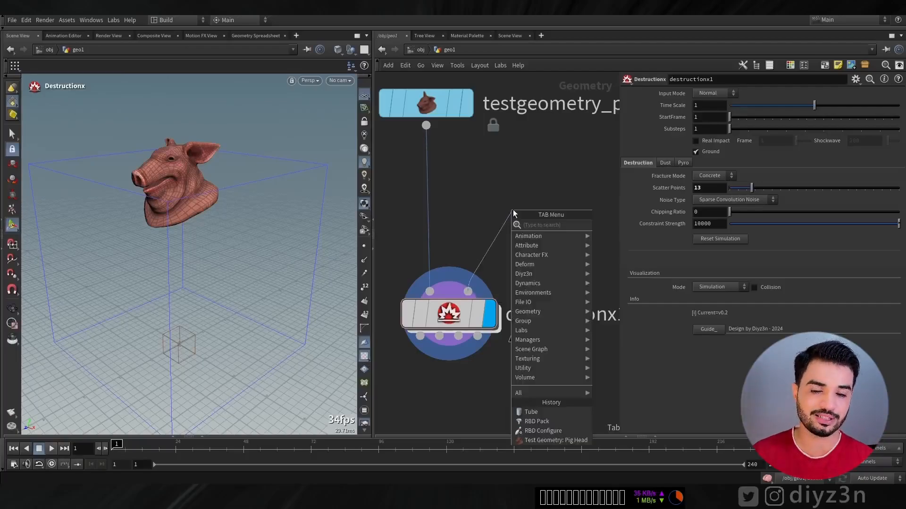
{"action": "type", "text": "tu"}
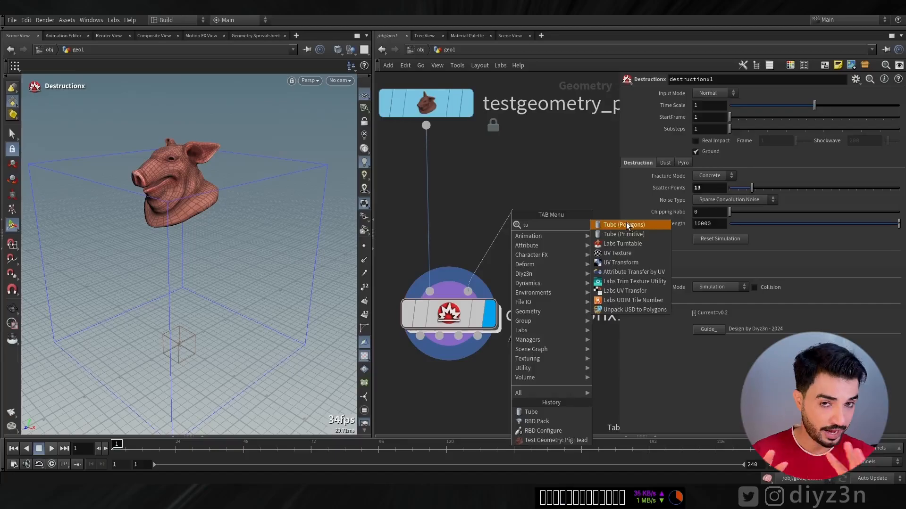
{"action": "left_click", "coordinate": [626, 225]}
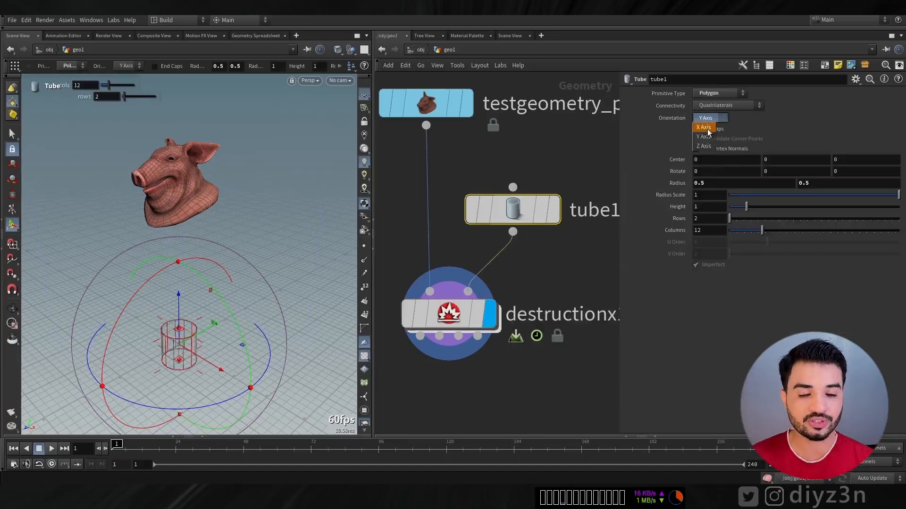
{"action": "left_click_drag", "start_coordinate": [179, 237], "coordinate": [180, 228]}
Add RBD Configure and RBD Pack nodes after the tube and wire the packed result into Destructionx's second input
{"action": "key", "text": "Tab"}
{"action": "type", "text": "rbd c"}
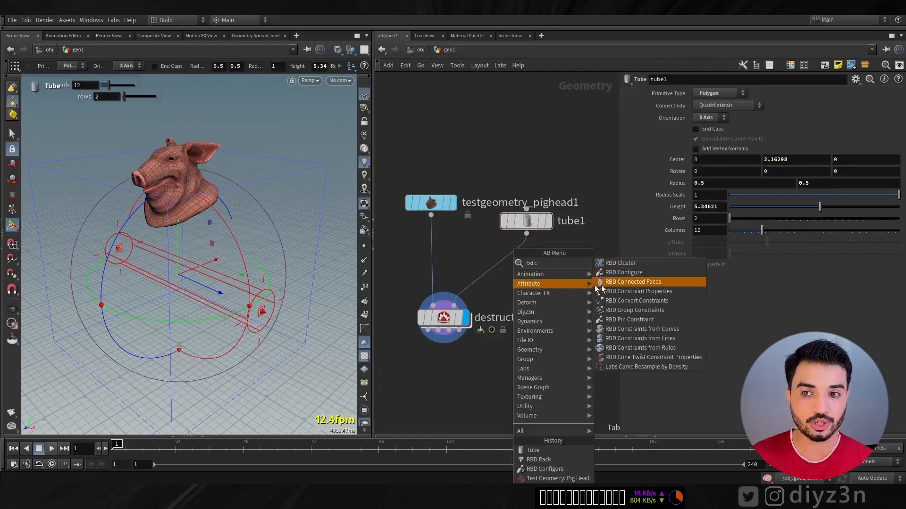
{"action": "left_click", "coordinate": [616, 274]}
{"action": "left_click", "coordinate": [527, 261]}
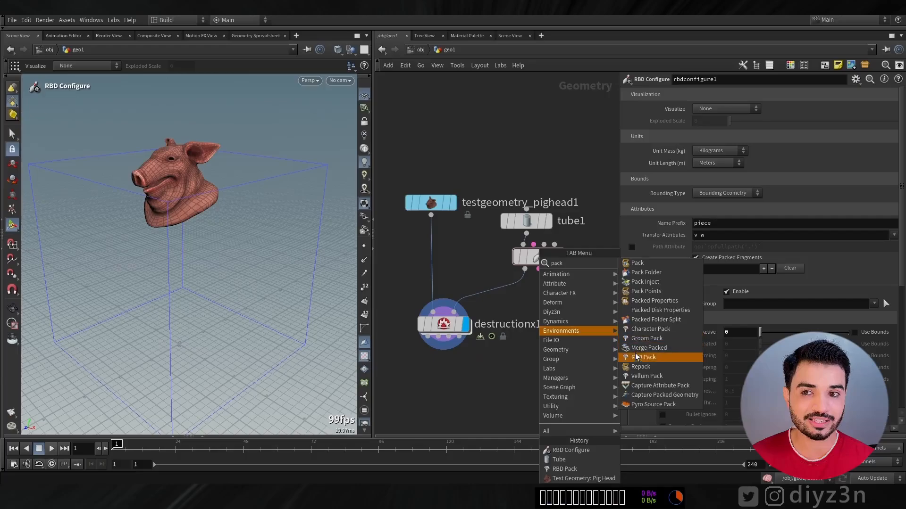
{"action": "left_click", "coordinate": [638, 357]}
{"action": "left_click", "coordinate": [538, 307]}
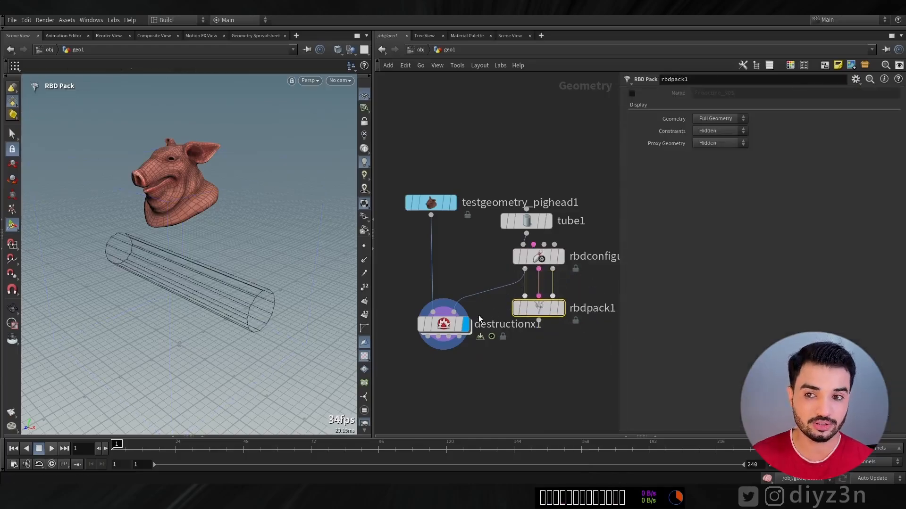
{"action": "left_click_drag", "start_coordinate": [446, 327], "coordinate": [441, 358]}
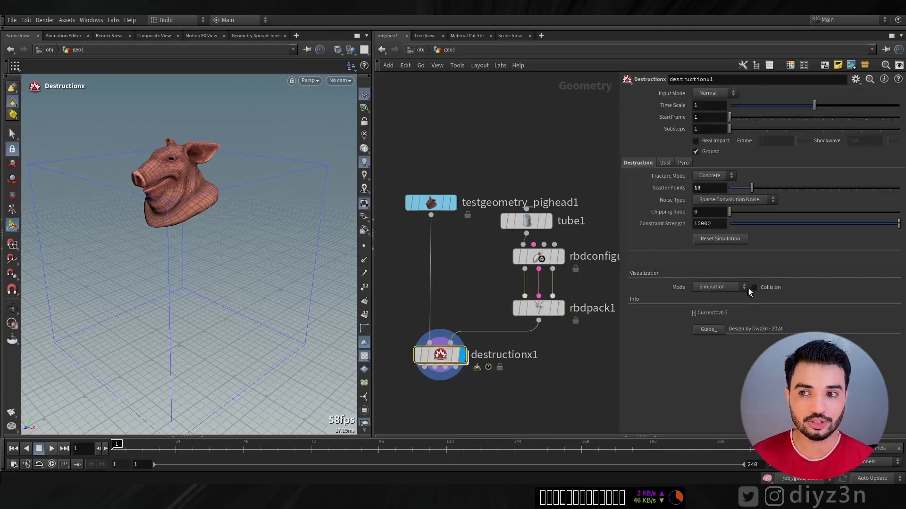
Turn on Collision visualization for Destructionx, return to frame 1 and reset the simulation
{"action": "left_click", "coordinate": [753, 288]}
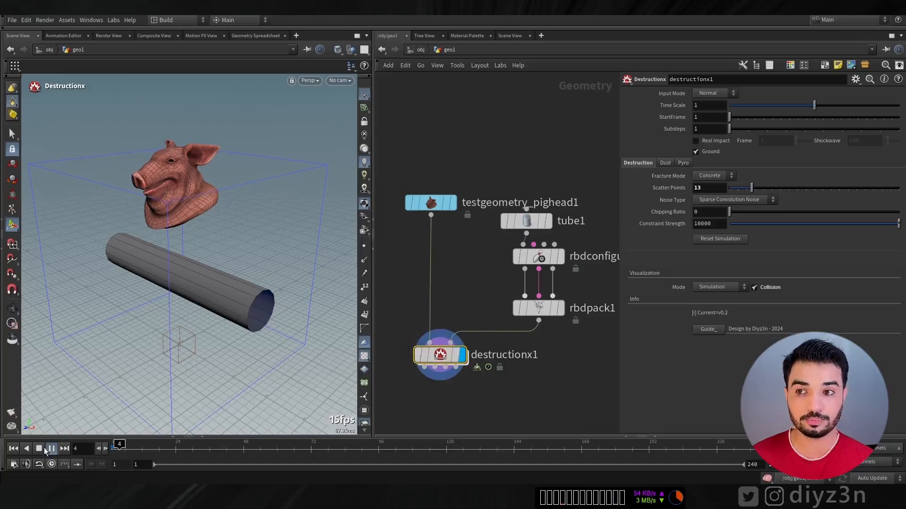
{"action": "left_click", "coordinate": [13, 449]}
{"action": "left_click", "coordinate": [708, 236]}
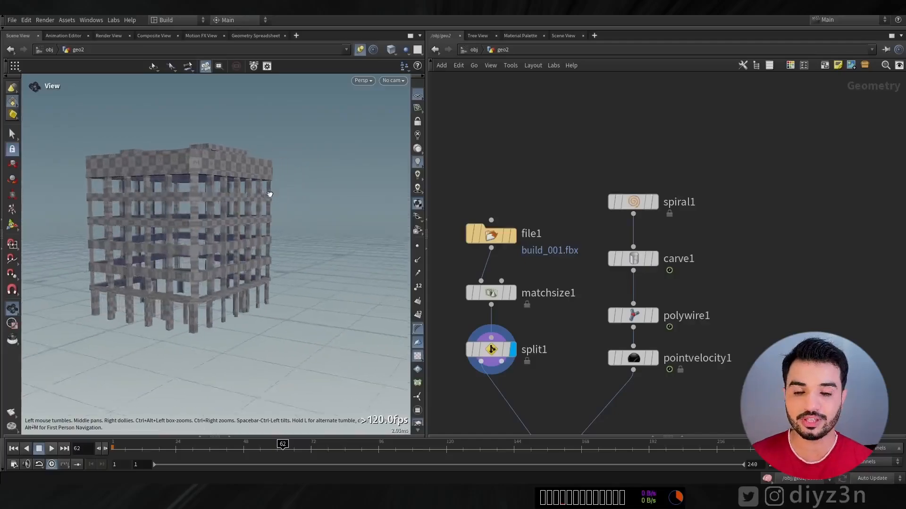
Display the carved spiral and the point velocity node in turn, scrubbing the timeline to examine the building's animated collider
{"action": "left_click_drag", "start_coordinate": [269, 194], "coordinate": [242, 199]}
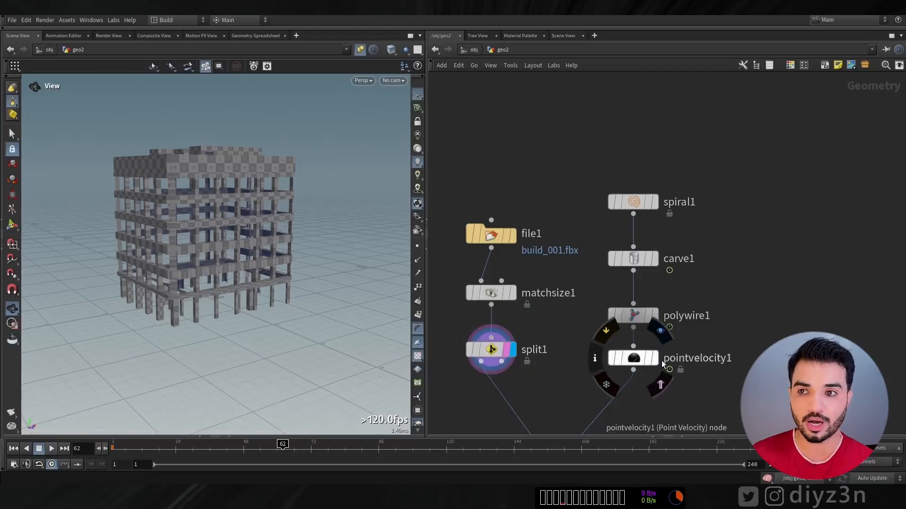
{"action": "left_click", "coordinate": [654, 259]}
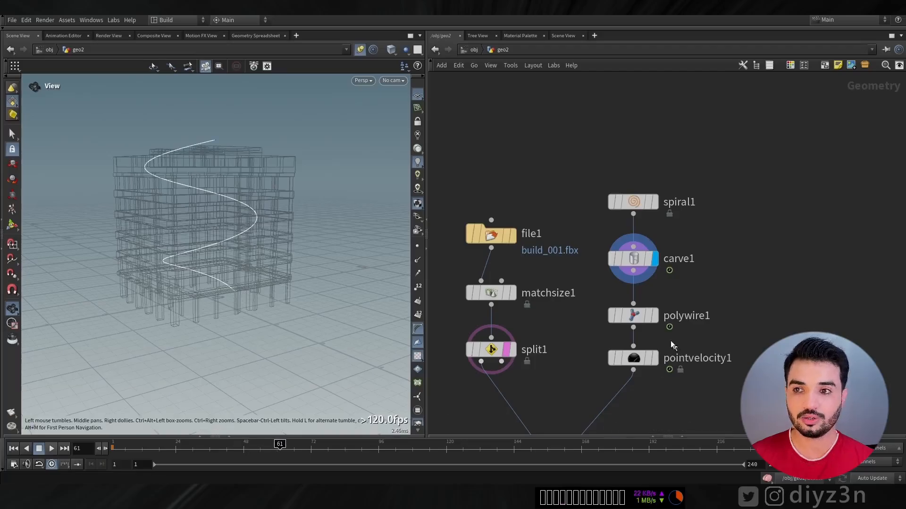
{"action": "left_click", "coordinate": [654, 358]}
{"action": "left_click", "coordinate": [118, 460]}
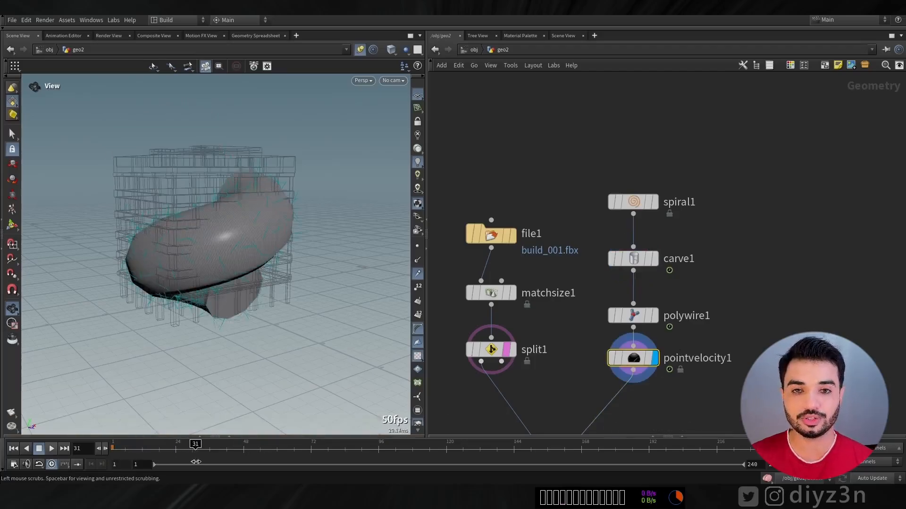
{"action": "left_click_drag", "start_coordinate": [194, 462], "coordinate": [251, 462]}
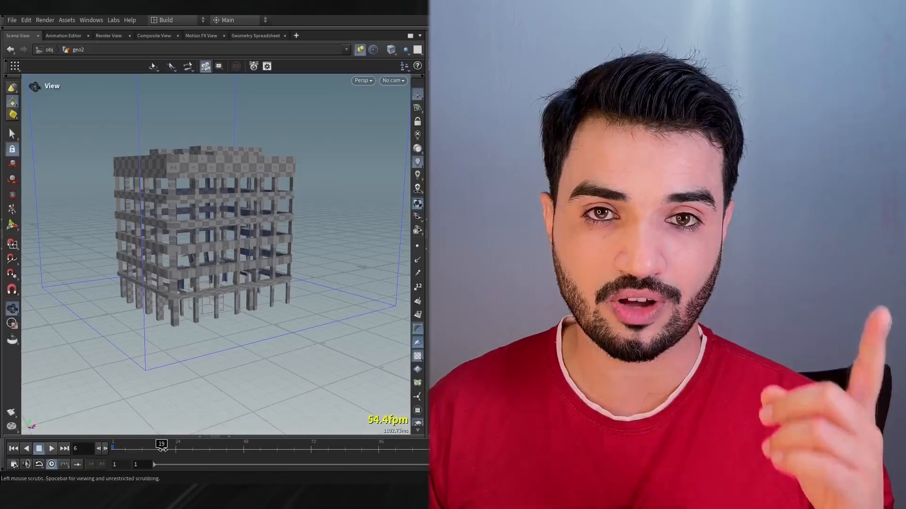
Scrub through the timeline to examine the building's destruction simulation
{"action": "left_click", "coordinate": [257, 452]}
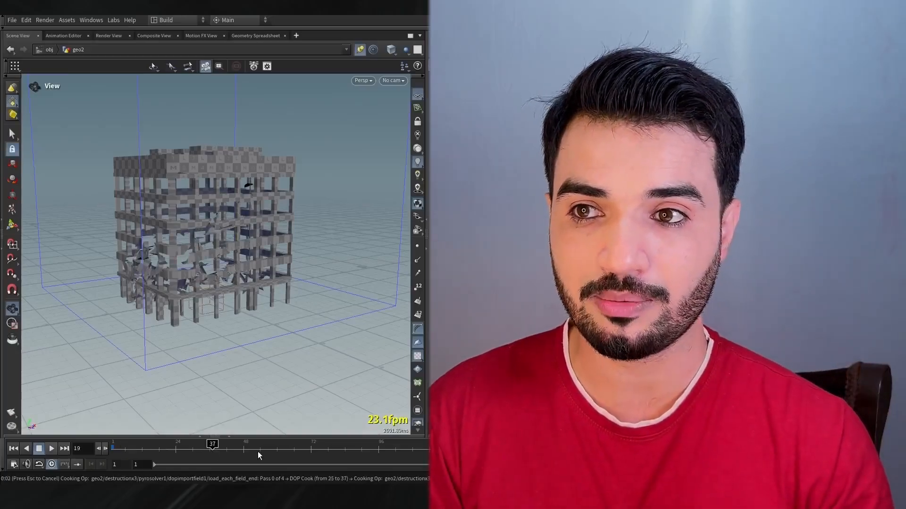
{"action": "left_click", "coordinate": [227, 441]}
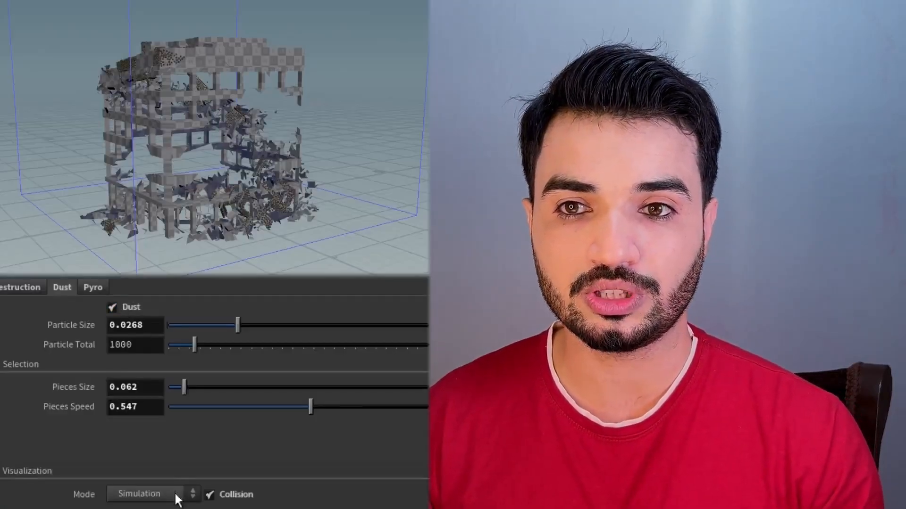
Visualize Dust Selection and set particle size to 0.0339, particle total to 1122, pieces size to 0.082 and pieces speed to 0.321
{"action": "left_click", "coordinate": [146, 508]}
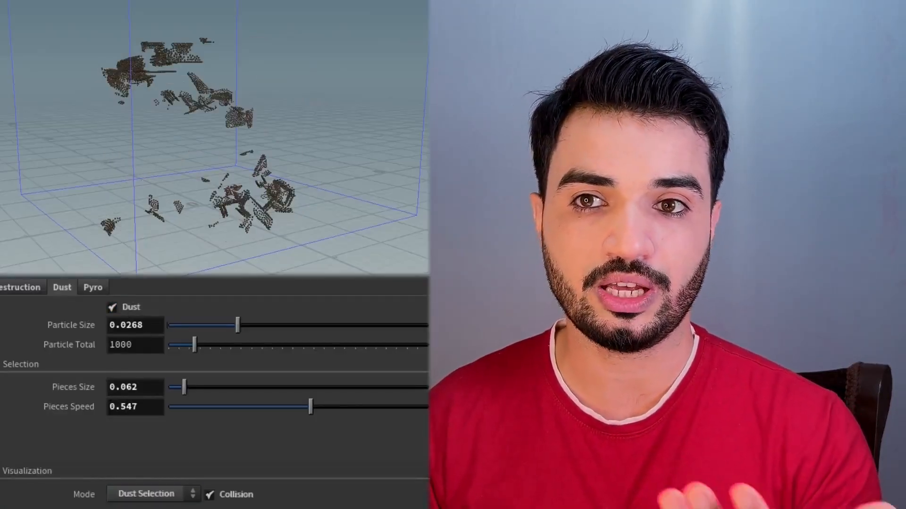
{"action": "left_click_drag", "start_coordinate": [234, 325], "coordinate": [256, 323]}
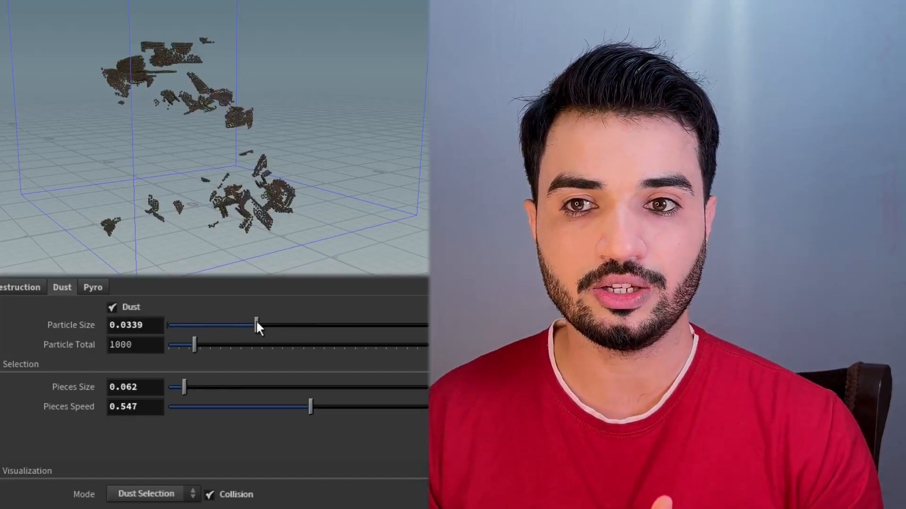
{"action": "left_click_drag", "start_coordinate": [193, 347], "coordinate": [317, 347]}
{"action": "left_click_drag", "start_coordinate": [188, 348], "coordinate": [198, 347]}
{"action": "left_click_drag", "start_coordinate": [184, 387], "coordinate": [203, 388]}
{"action": "left_click_drag", "start_coordinate": [313, 408], "coordinate": [191, 406]}
{"action": "left_click_drag", "start_coordinate": [203, 386], "coordinate": [251, 406]}
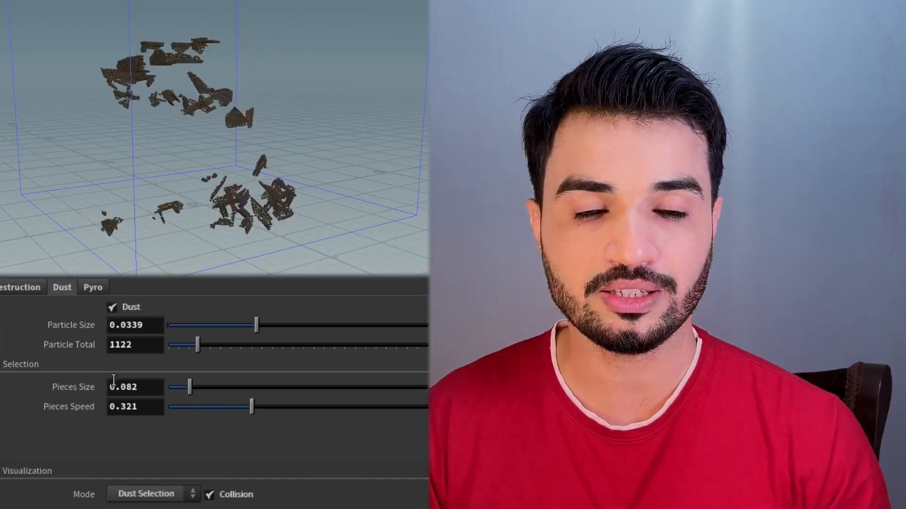
Visualize Pyro Selection, set smoke quality to 0.0315, particle scale to 1.097, pieces size to 0.012 and pieces speed to 0.648, and switch the visualization mode
{"action": "left_click", "coordinate": [94, 288]}
{"action": "left_click", "coordinate": [151, 495]}
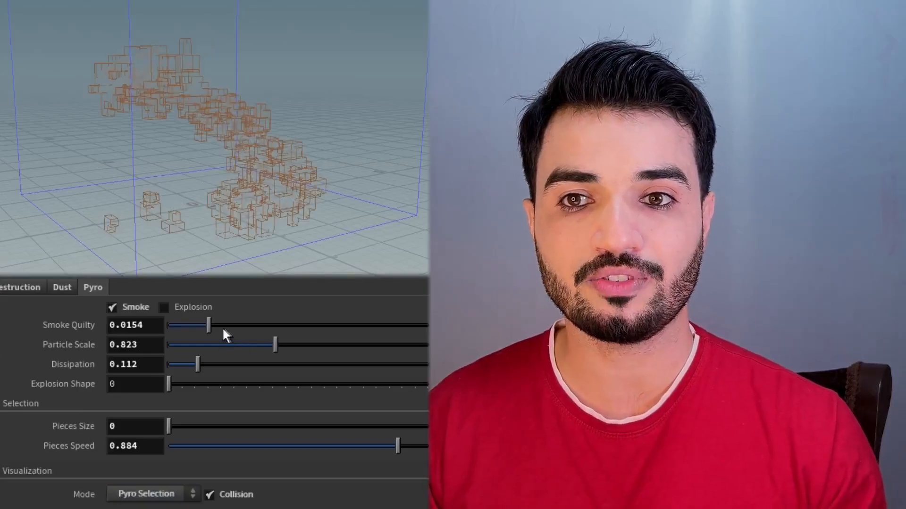
{"action": "left_click_drag", "start_coordinate": [208, 325], "coordinate": [252, 332]}
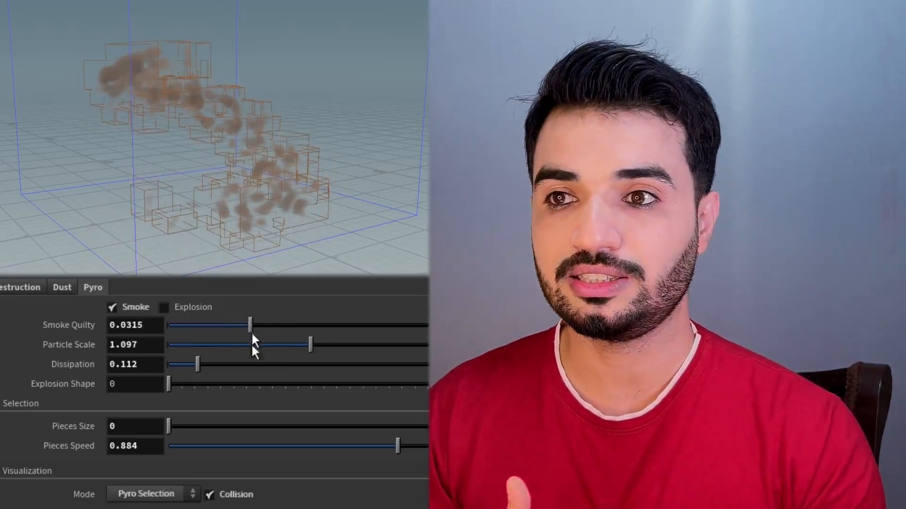
{"action": "mouse_move", "coordinate": [181, 426]}
{"action": "left_mouse_down"}
{"action": "mouse_move", "coordinate": [193, 426]}
{"action": "mouse_move", "coordinate": [174, 426]}
{"action": "left_mouse_up"}
{"action": "left_click_drag", "start_coordinate": [398, 446], "coordinate": [341, 449]}
{"action": "left_click_drag", "start_coordinate": [175, 426], "coordinate": [172, 427]}
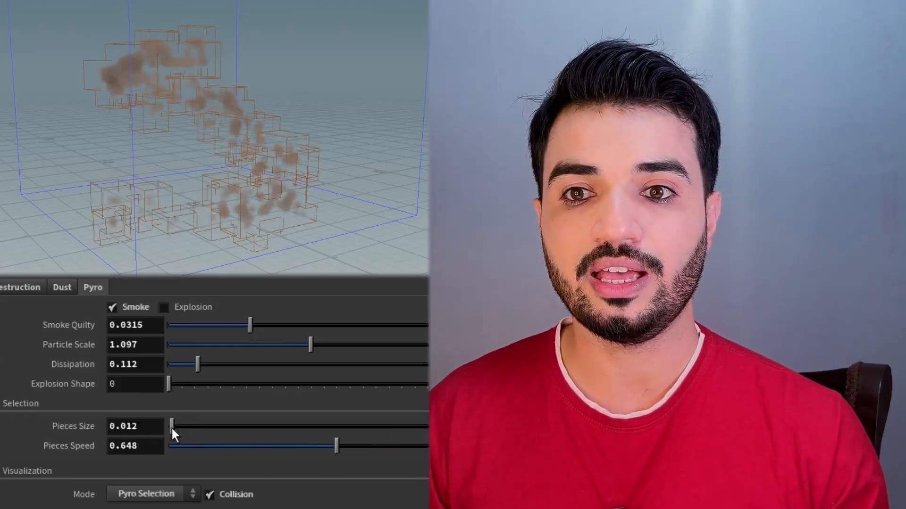
{"action": "left_click", "coordinate": [138, 495]}
{"action": "left_click", "coordinate": [138, 506]}
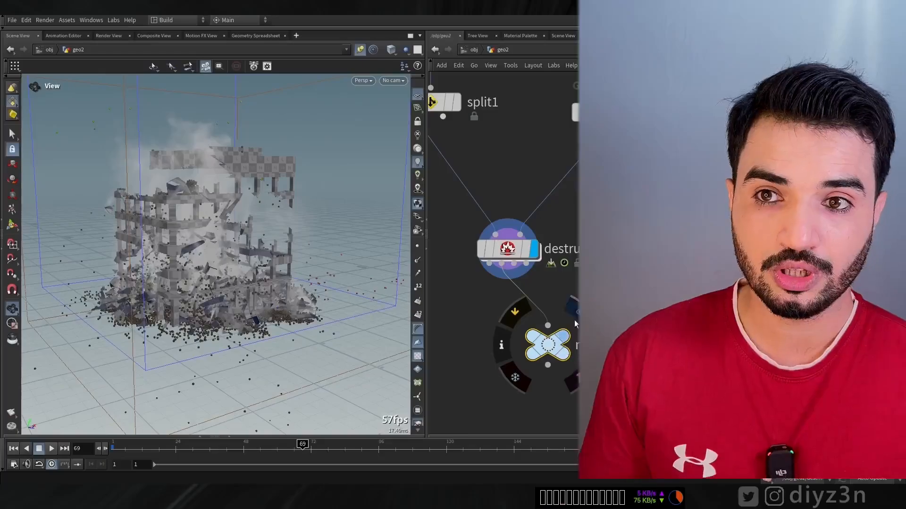
Connect the different Destructionx outputs to the null node in turn to examine the debris, dust and other results separately
{"action": "left_click", "coordinate": [574, 320]}
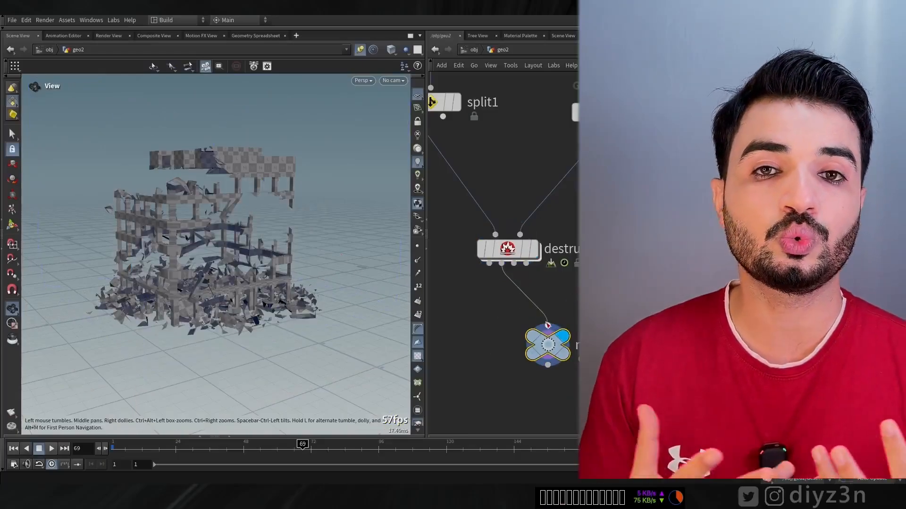
{"action": "left_click", "coordinate": [515, 273]}
{"action": "left_click", "coordinate": [547, 325]}
{"action": "left_click", "coordinate": [526, 265]}
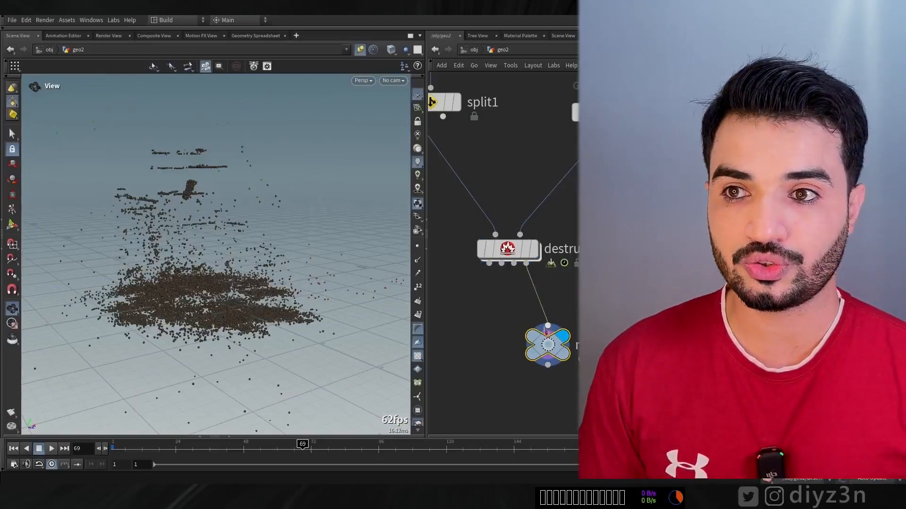
{"action": "left_click", "coordinate": [547, 325]}
{"action": "left_click", "coordinate": [489, 263]}
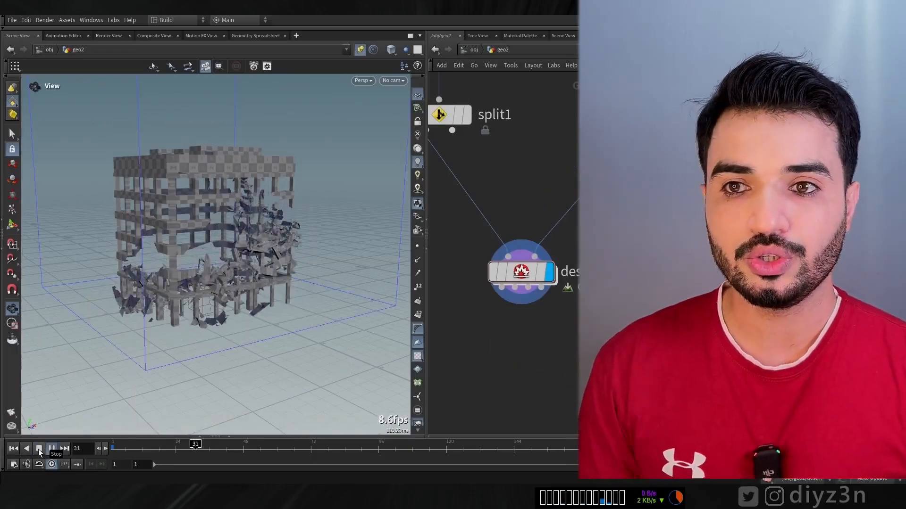
Stop the playback, add a second Destructionx node below the building's one, and wire the first node's output into its geometry input
{"action": "left_click", "coordinate": [38, 449]}
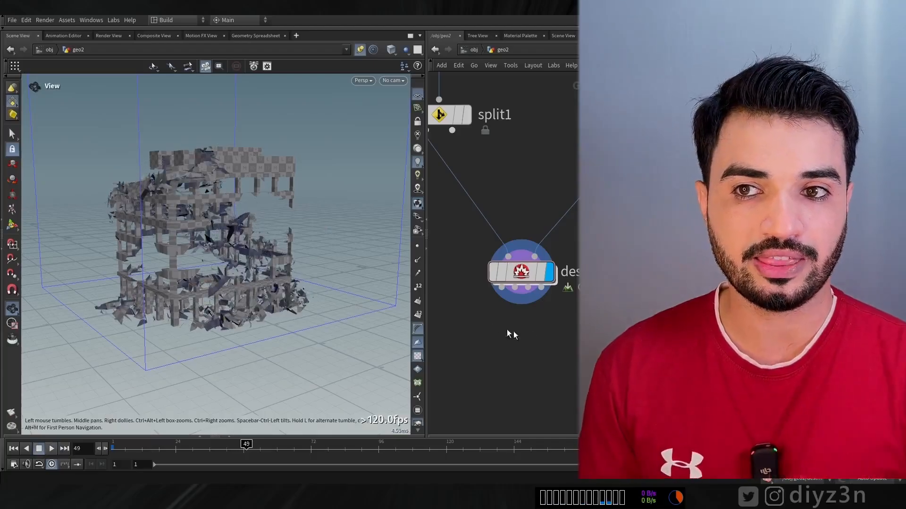
{"action": "middle_click_drag", "start_coordinate": [506, 329], "coordinate": [513, 264]}
{"action": "key", "text": "Tab"}
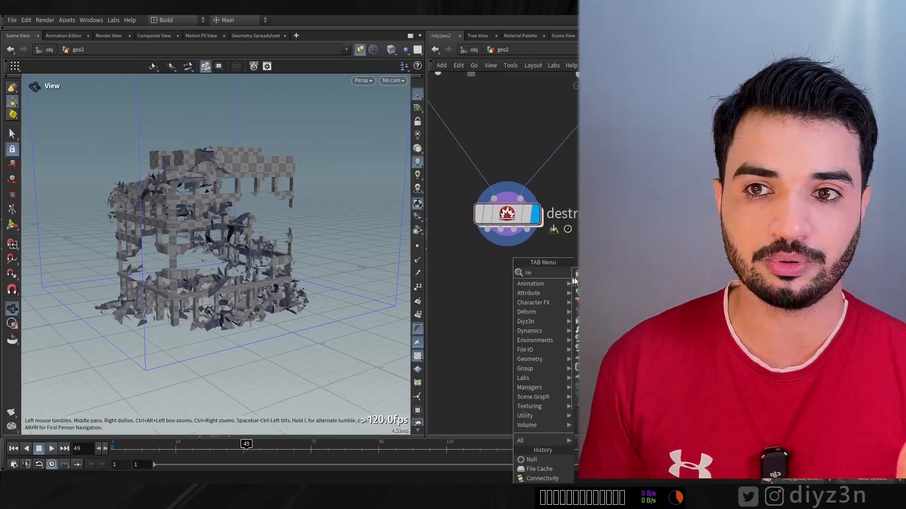
{"action": "left_click", "coordinate": [585, 322]}
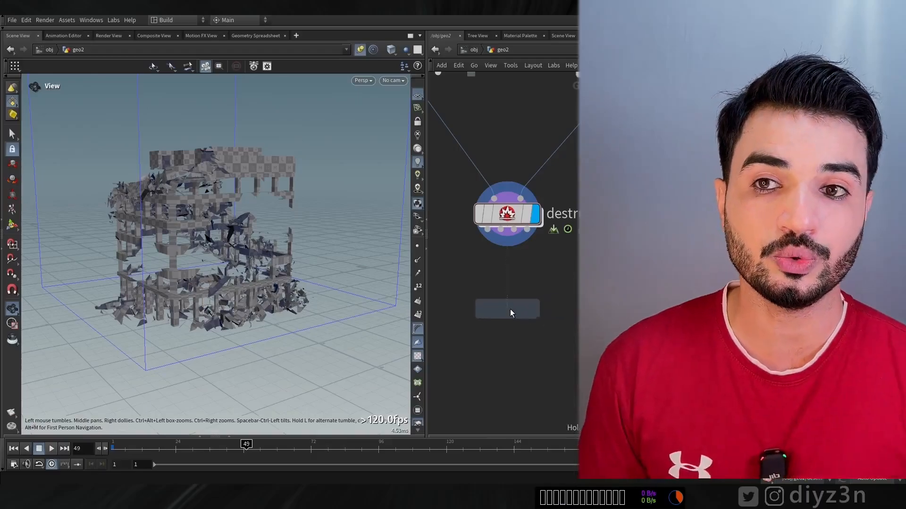
{"action": "left_click_drag", "start_coordinate": [507, 309], "coordinate": [507, 314]}
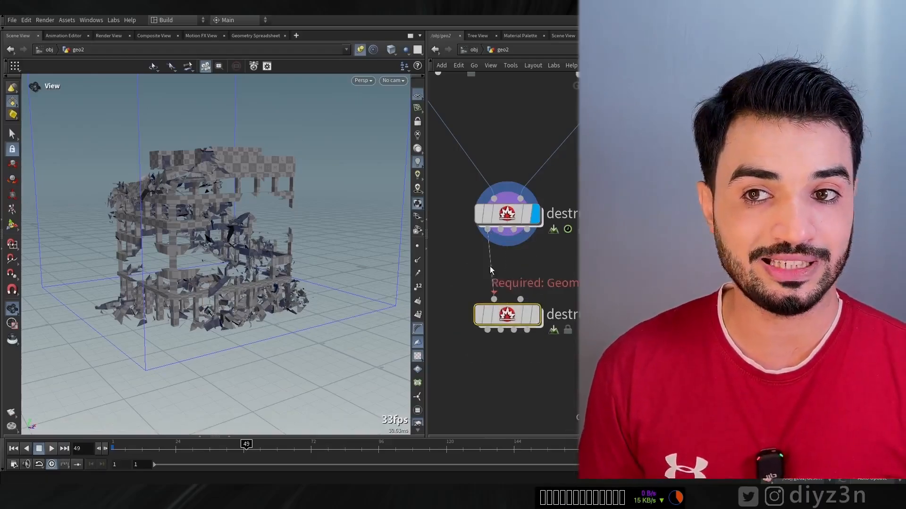
{"action": "key", "text": "p"}
{"action": "left_click", "coordinate": [211, 366]}
{"action": "left_click", "coordinate": [197, 416]}
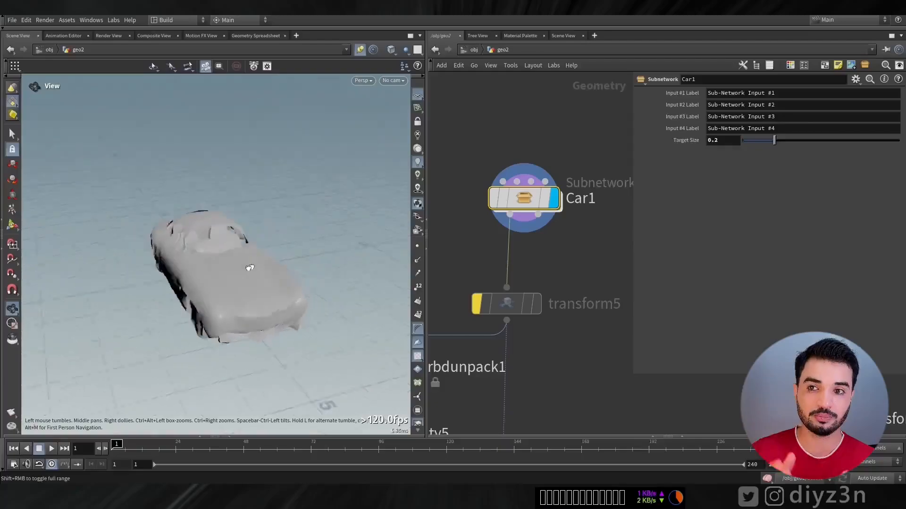
Examine the car model and the fracture network inside the Car1 subnetwork, and return to the geo2 level
{"action": "left_click_drag", "start_coordinate": [247, 262], "coordinate": [185, 242]}
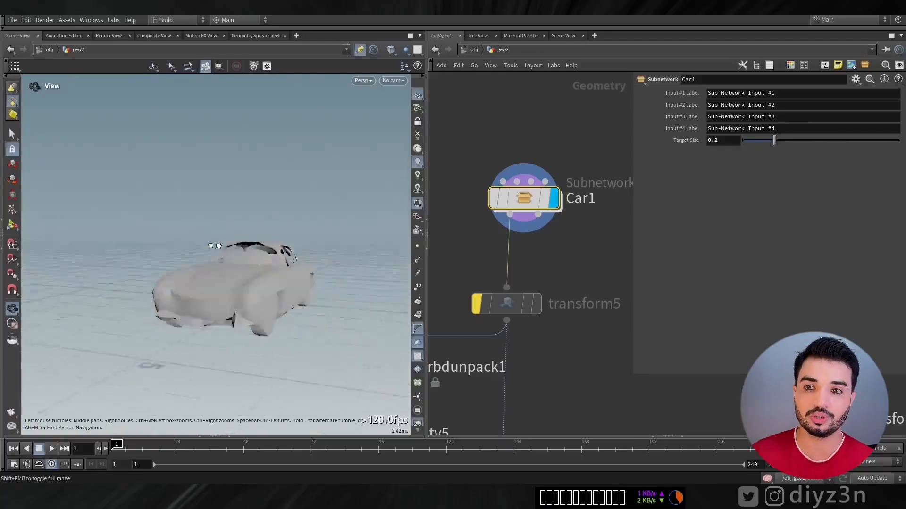
{"action": "double_click", "coordinate": [534, 201]}
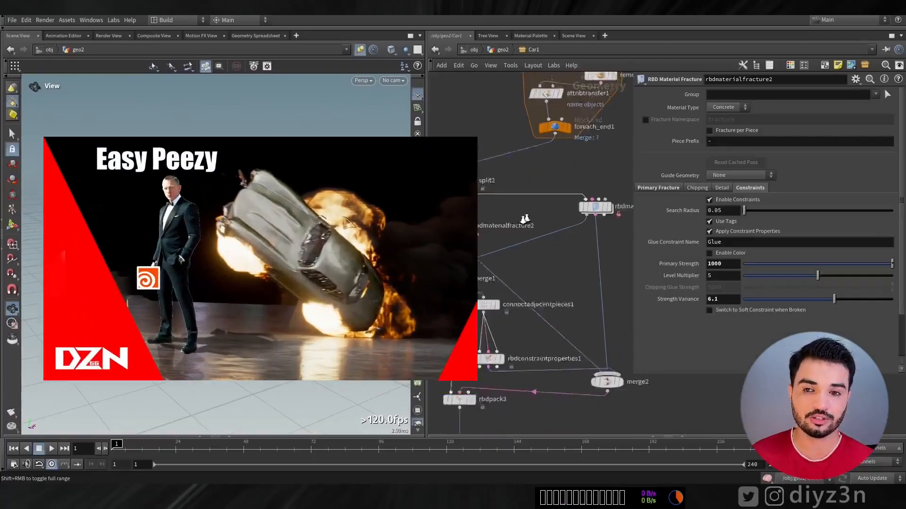
{"action": "scroll", "coordinate": [535, 216], "scroll_direction": "down", "scroll_amount": 6}
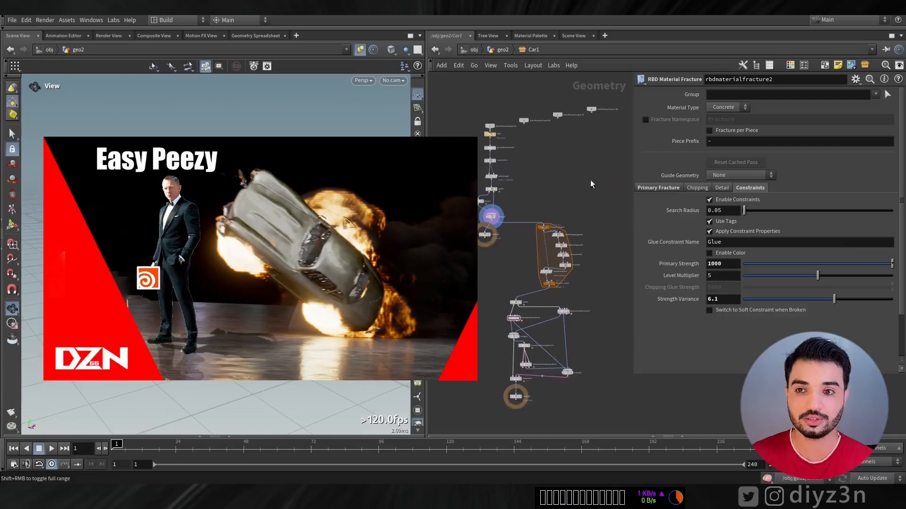
{"action": "left_click", "coordinate": [503, 50]}
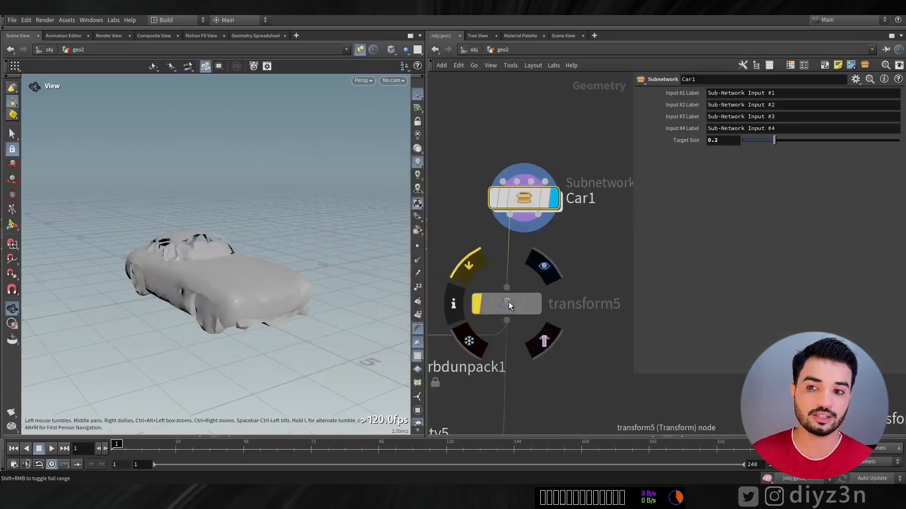
Display the destructionx7 node and examine the car in another visualization mode before returning it to Simulation
{"action": "middle_click_drag", "start_coordinate": [558, 333], "coordinate": [567, 118]}
{"action": "middle_click_drag", "start_coordinate": [572, 293], "coordinate": [572, 184]}
{"action": "mouse_move", "coordinate": [549, 336]}
{"action": "left_click", "coordinate": [518, 336]}
{"action": "left_click", "coordinate": [733, 287]}
{"action": "left_click", "coordinate": [721, 312]}
{"action": "left_click_drag", "start_coordinate": [238, 273], "coordinate": [141, 273]}
{"action": "left_click", "coordinate": [739, 298]}
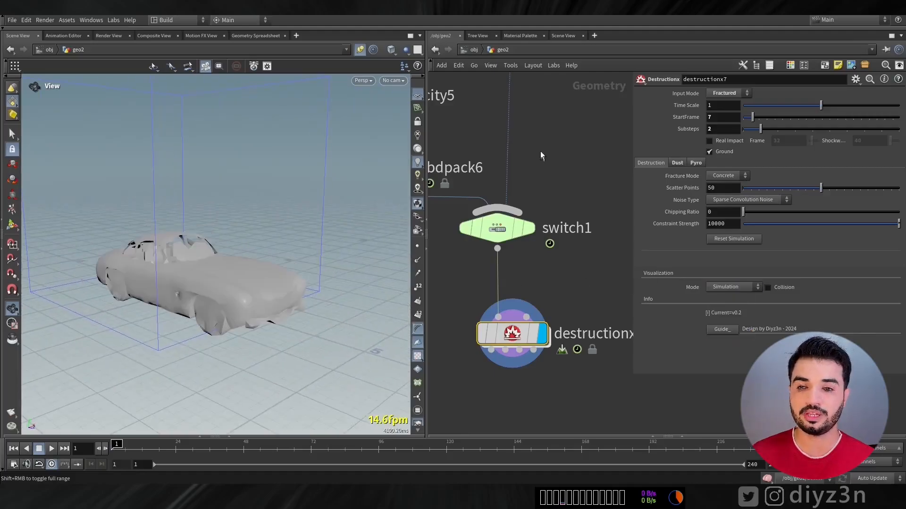
Display the animated car and its pointvelocity5 node, and scrub the timeline to examine the curl-noise velocities
{"action": "middle_click_drag", "start_coordinate": [542, 155], "coordinate": [545, 366]}
{"action": "left_click", "coordinate": [488, 177]}
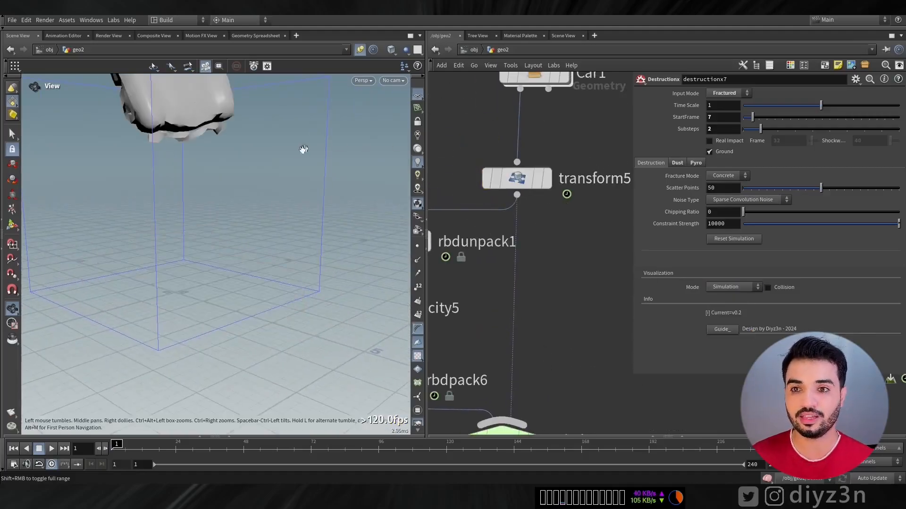
{"action": "left_click_drag", "start_coordinate": [303, 149], "coordinate": [249, 195]}
{"action": "middle_click_drag", "start_coordinate": [482, 289], "coordinate": [628, 185]}
{"action": "left_click", "coordinate": [480, 206]}
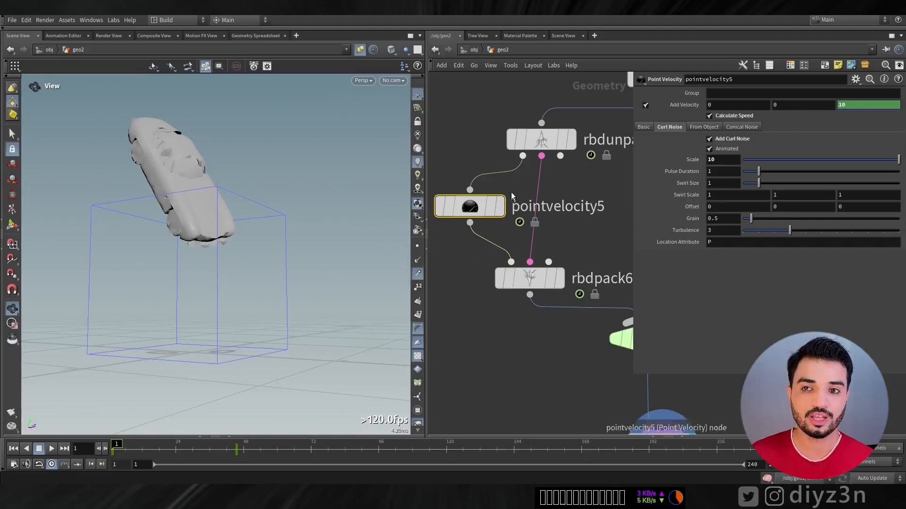
{"action": "left_click", "coordinate": [500, 206]}
{"action": "mouse_move", "coordinate": [126, 446]}
{"action": "left_mouse_down"}
{"action": "mouse_move", "coordinate": [275, 447]}
{"action": "mouse_move", "coordinate": [110, 450]}
{"action": "left_mouse_up"}
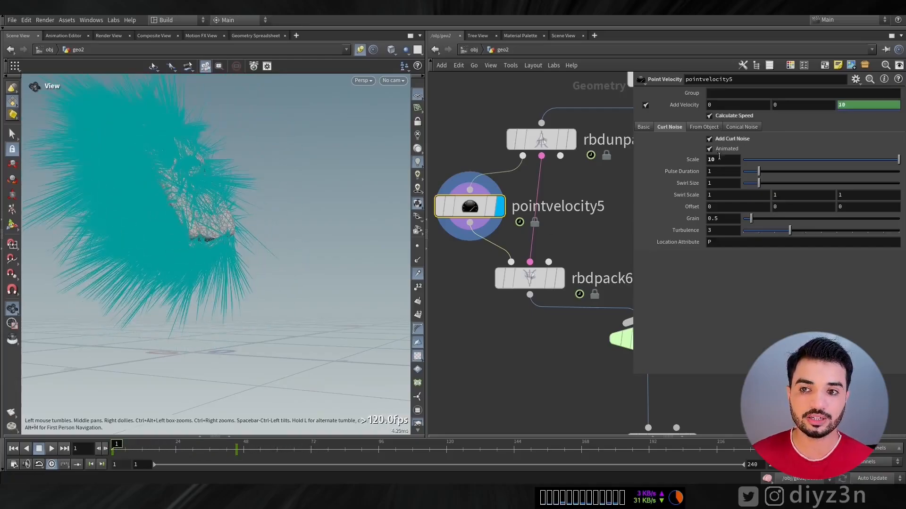
{"action": "left_click", "coordinate": [420, 279]}
Enable Real Impact on the destructionx7 node, using impact frame 32 and a shockwave of 40
{"action": "middle_click_drag", "start_coordinate": [531, 339], "coordinate": [397, 189]}
{"action": "left_click", "coordinate": [555, 288]}
{"action": "left_click", "coordinate": [527, 291]}
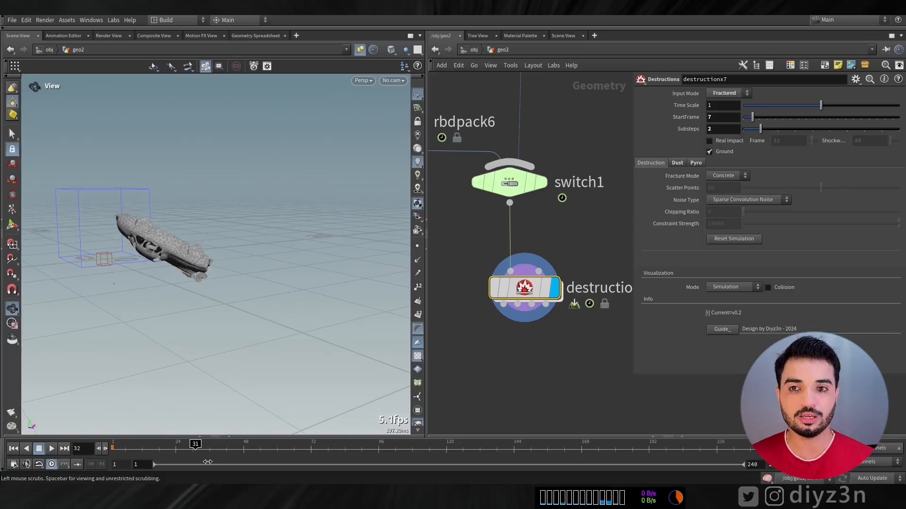
{"action": "left_click", "coordinate": [726, 142]}
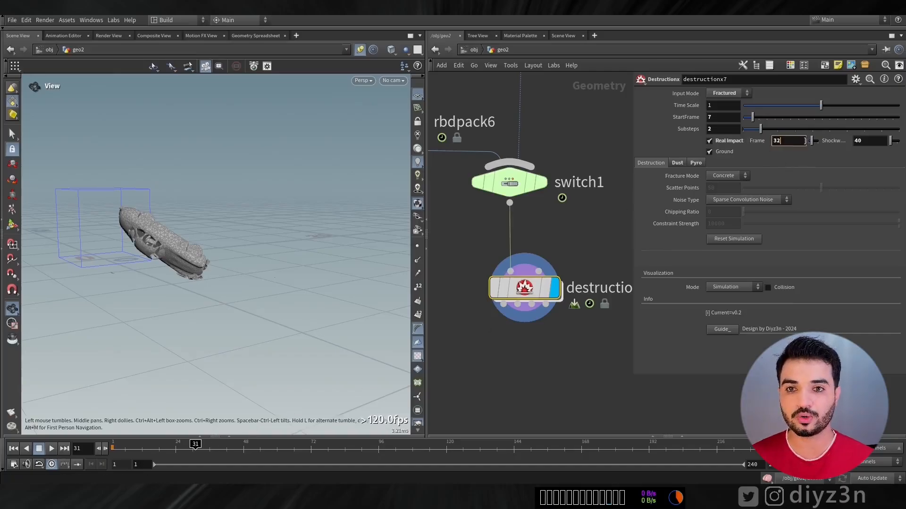
{"action": "left_click_drag", "start_coordinate": [632, 149], "coordinate": [563, 148]}
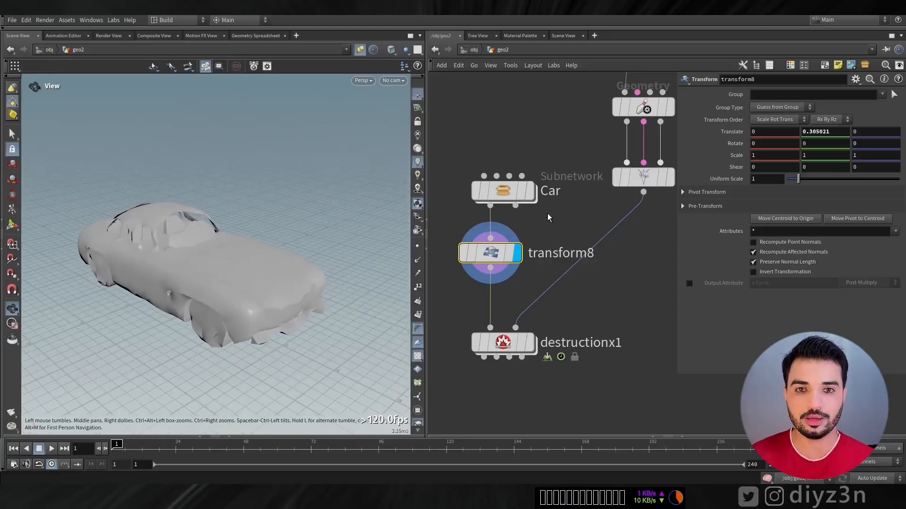
Display the box2, polybevel and mountain nodes in turn to examine how the collision block is shaped next to the car
{"action": "middle_click_drag", "start_coordinate": [570, 166], "coordinate": [524, 320]}
{"action": "middle_click_drag", "start_coordinate": [527, 154], "coordinate": [513, 283]}
{"action": "left_click", "coordinate": [608, 161]}
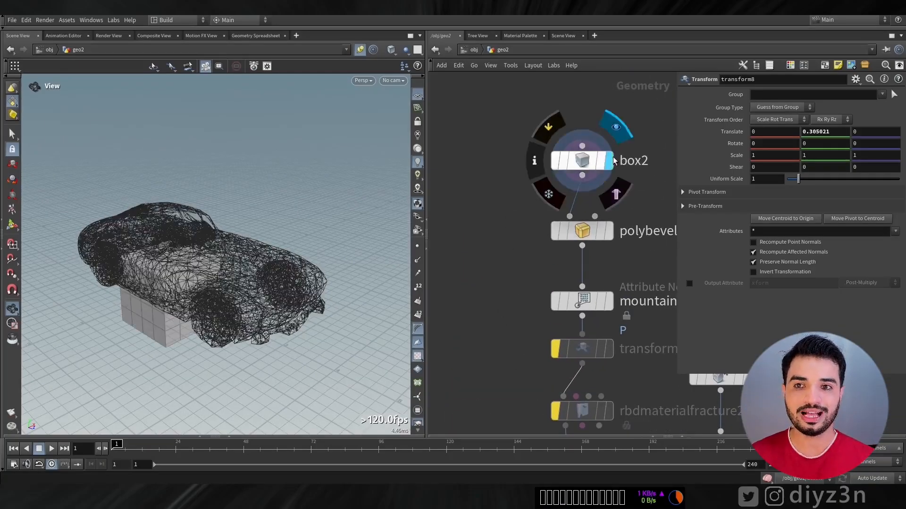
{"action": "left_click_drag", "start_coordinate": [215, 242], "coordinate": [188, 261]}
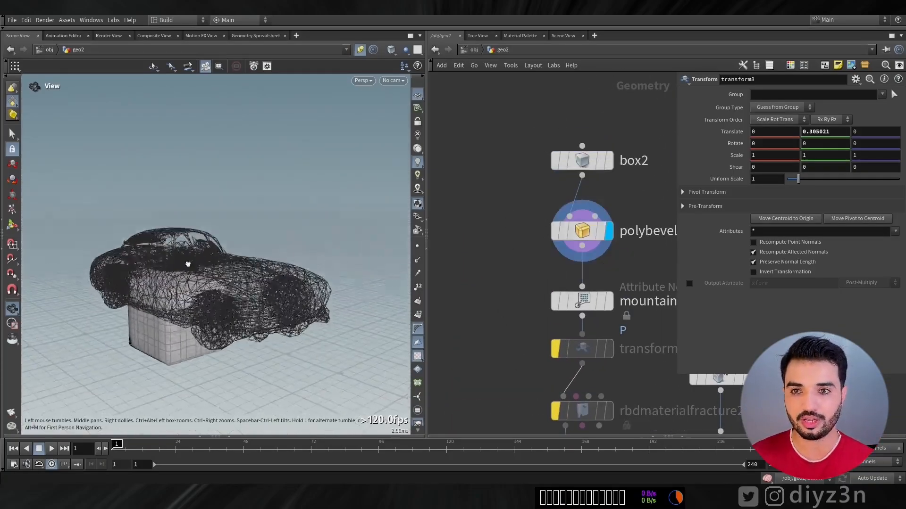
{"action": "right_click_drag", "start_coordinate": [188, 261], "coordinate": [148, 263]}
{"action": "left_click", "coordinate": [608, 300]}
{"action": "left_click_drag", "start_coordinate": [205, 292], "coordinate": [226, 297]}
Display transform7, rbdconfigure3 and rbdpack3 in turn to examine how the block is placed above the car, configured and packed
{"action": "middle_click_drag", "start_coordinate": [536, 306], "coordinate": [524, 54]}
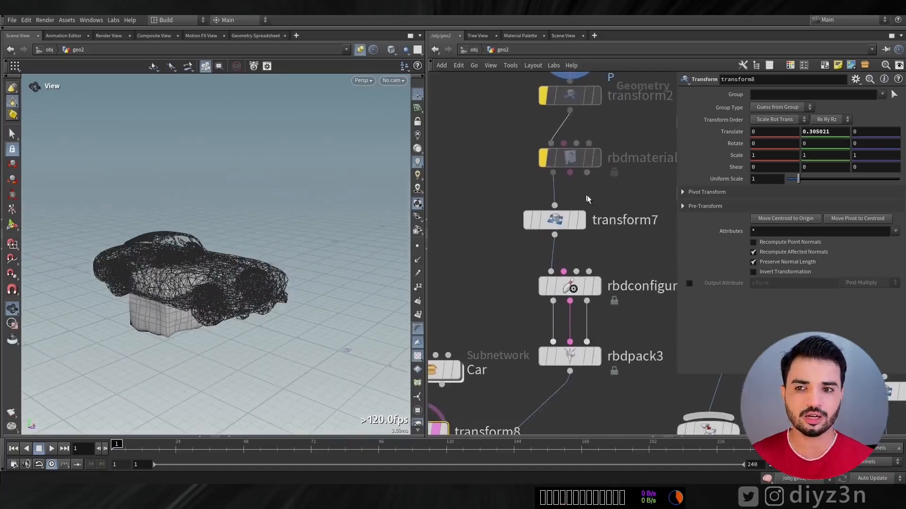
{"action": "left_click", "coordinate": [584, 220]}
{"action": "left_click_drag", "start_coordinate": [238, 185], "coordinate": [150, 116]}
{"action": "middle_click_drag", "start_coordinate": [508, 277], "coordinate": [555, 148]}
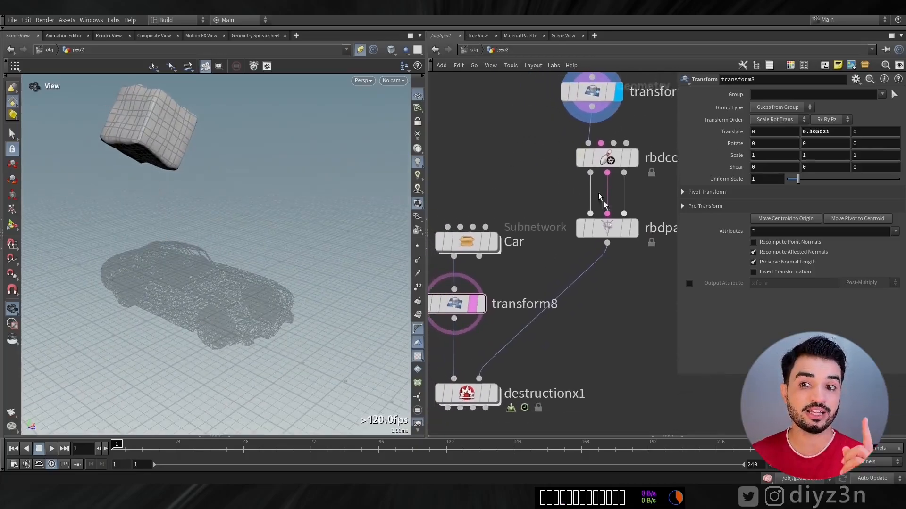
{"action": "left_click", "coordinate": [613, 160]}
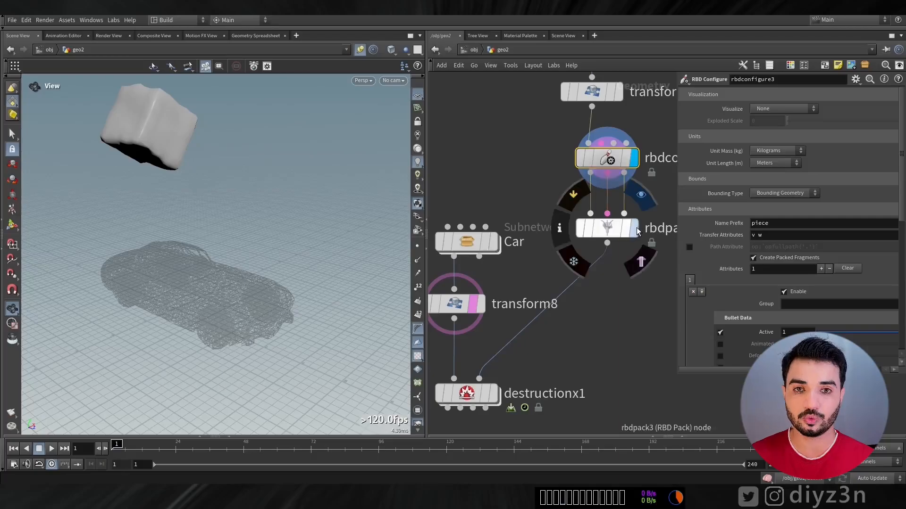
{"action": "left_click", "coordinate": [604, 235]}
{"action": "middle_click_drag", "start_coordinate": [526, 370], "coordinate": [567, 293]}
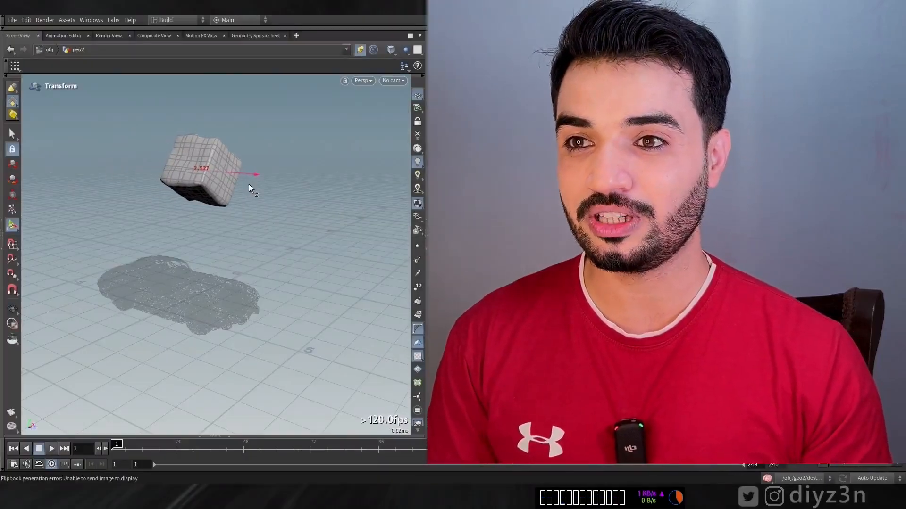
Reposition the block above the car and render a flipbook of the destruction simulation
{"action": "left_click_drag", "start_coordinate": [258, 238], "coordinate": [286, 231]}
{"action": "left_click_drag", "start_coordinate": [268, 165], "coordinate": [285, 168]}
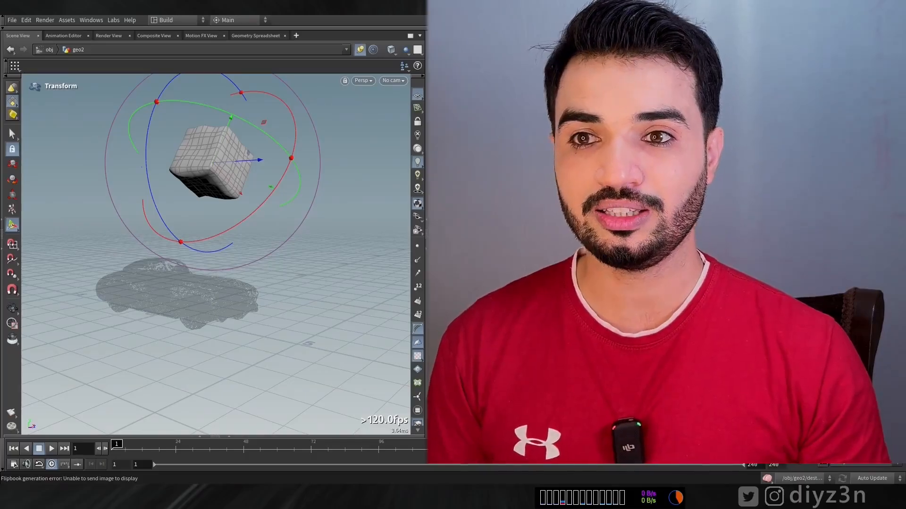
{"action": "left_click", "coordinate": [13, 464]}
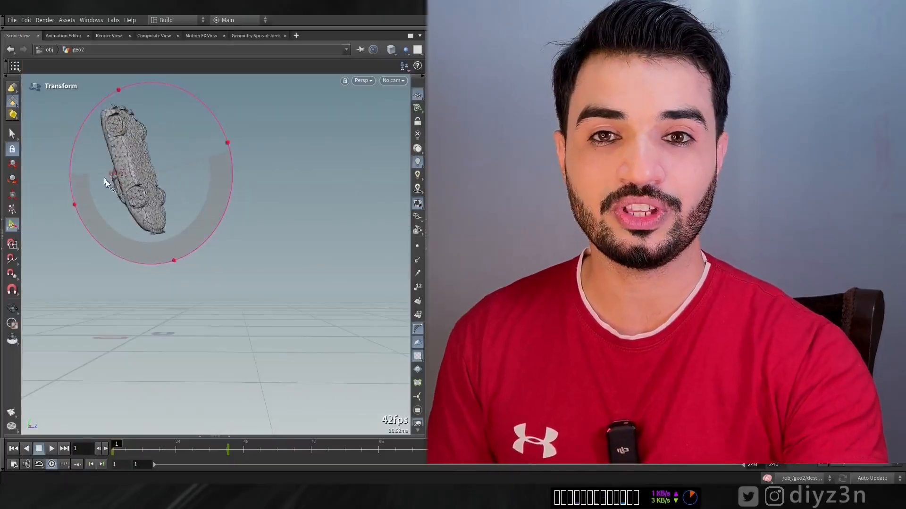
{"action": "left_click_drag", "start_coordinate": [105, 180], "coordinate": [126, 194]}
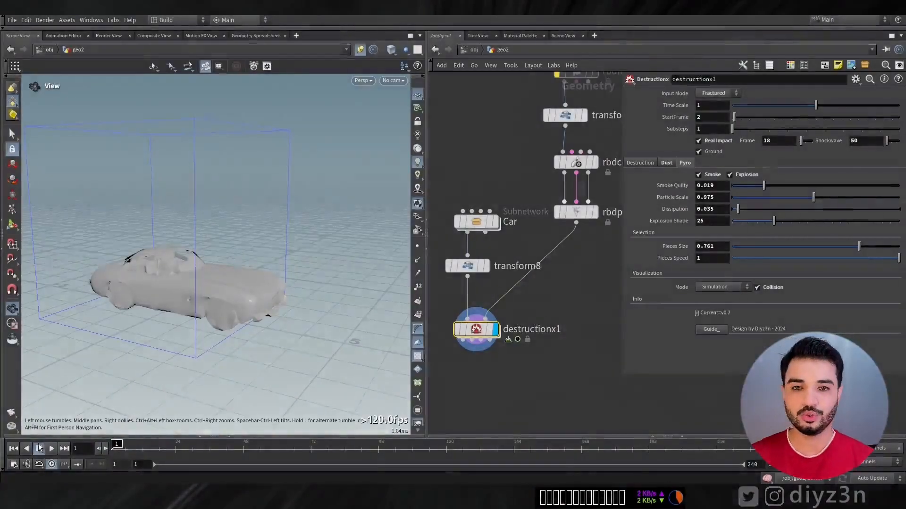
Play the destructionx1 car simulation, visualize Pyro Selection, and set the explosion shape to 89
{"action": "left_click", "coordinate": [51, 449]}
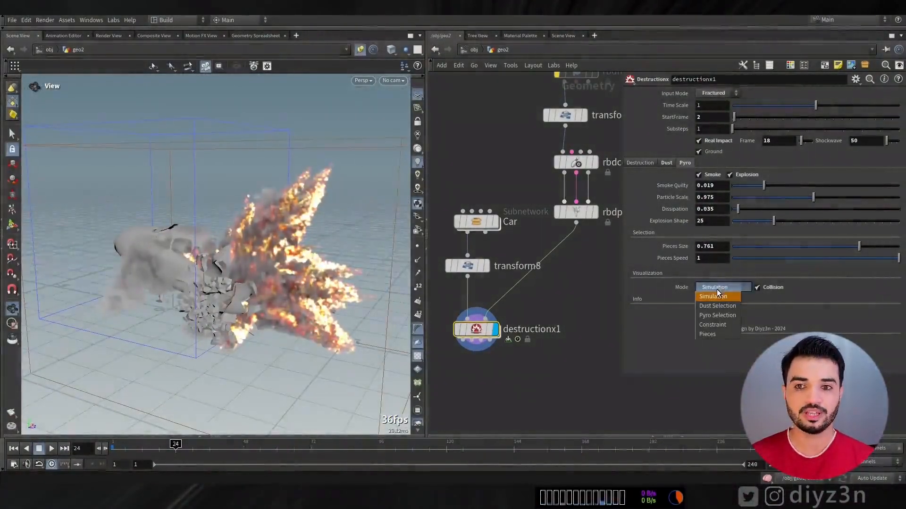
{"action": "left_click", "coordinate": [717, 315]}
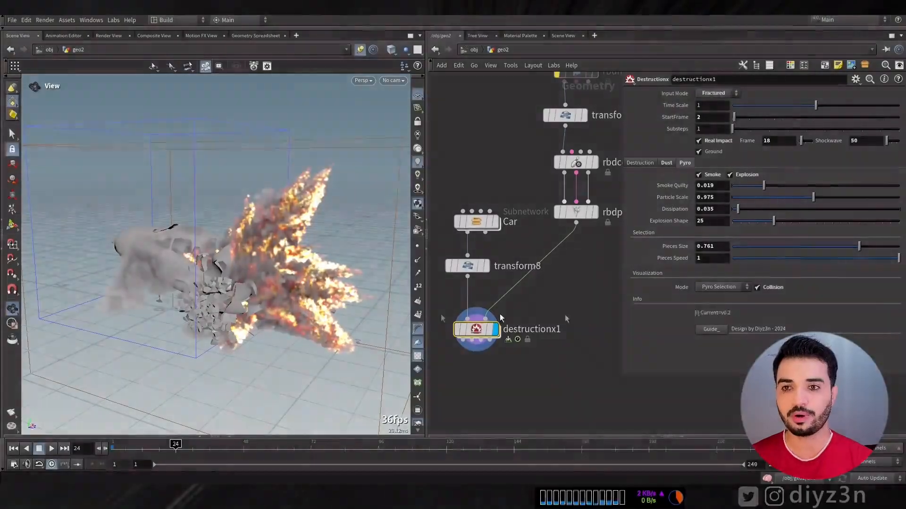
{"action": "left_click_drag", "start_coordinate": [774, 221], "coordinate": [881, 224]}
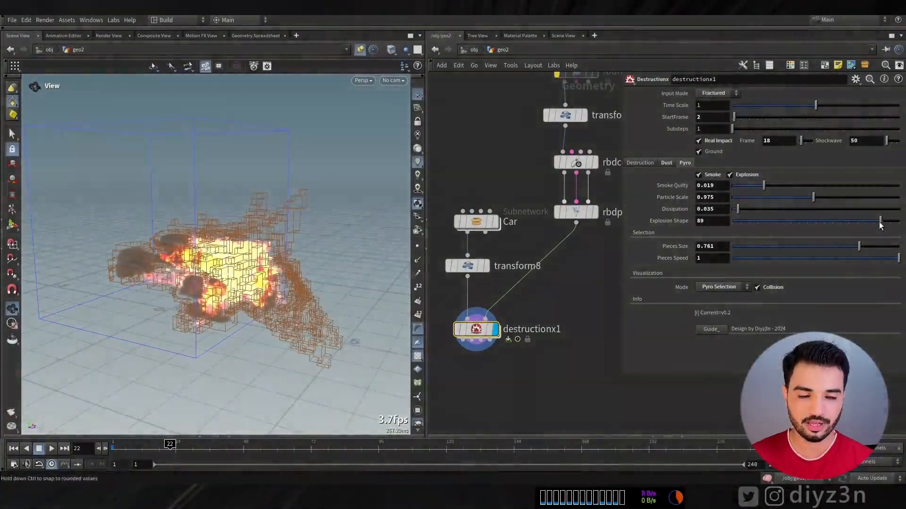